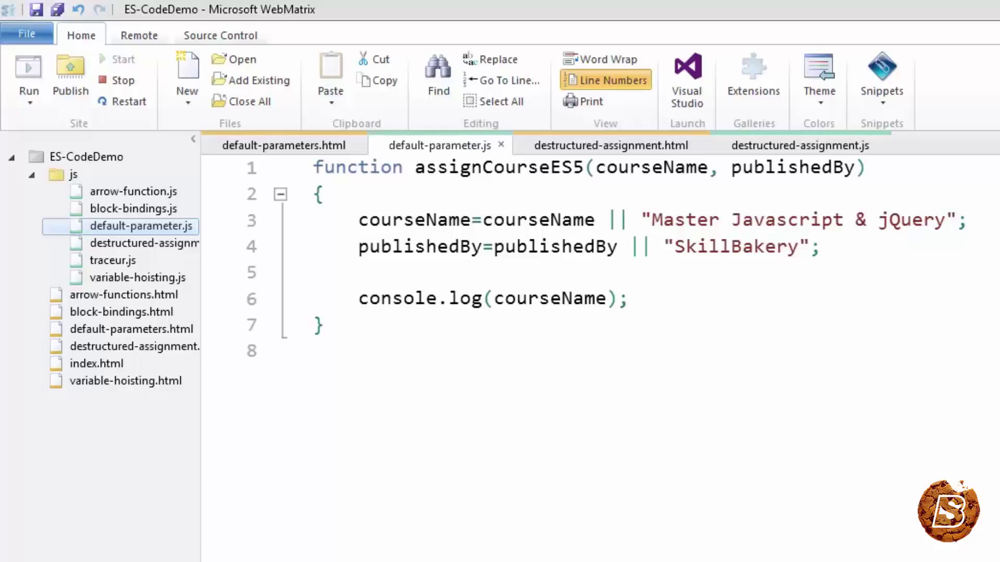
# Walk through assignCourseES5's courseName and publishedBy parameters and their 'SkillBakery' fallback values.
pyautogui.doubleClick(488, 168)
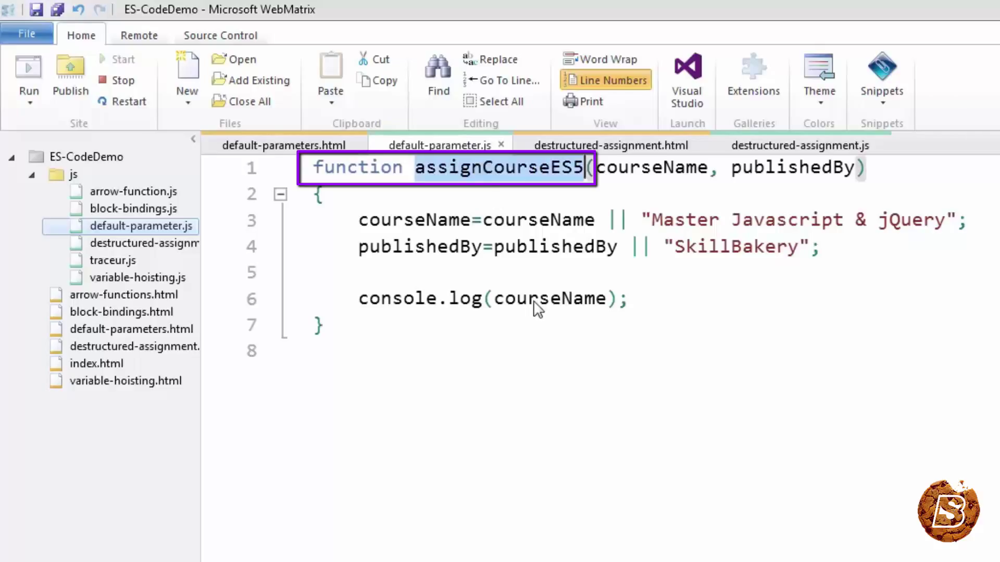
pyautogui.doubleClick(642, 171)
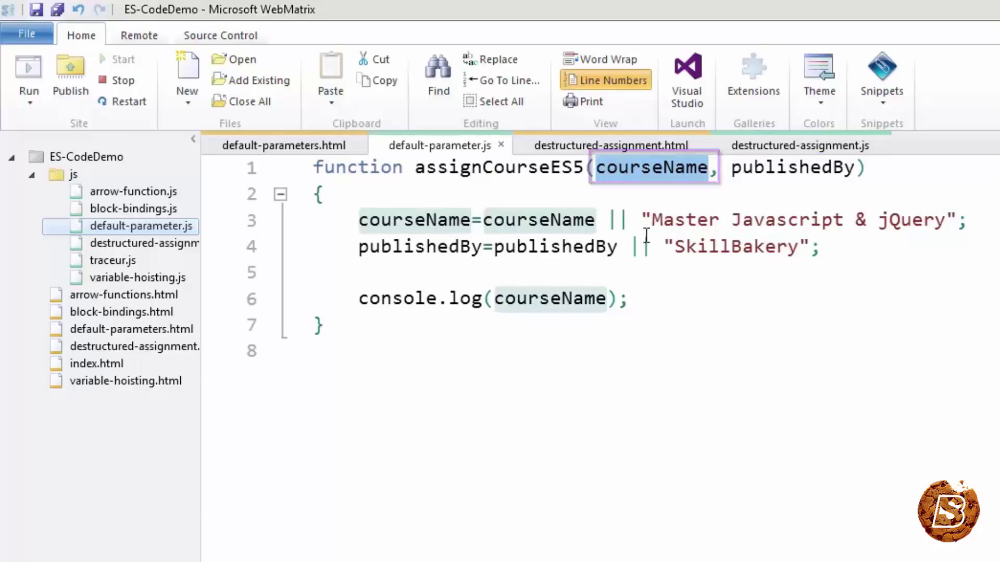
pyautogui.moveTo(358, 220); pyautogui.dragTo(471, 220)
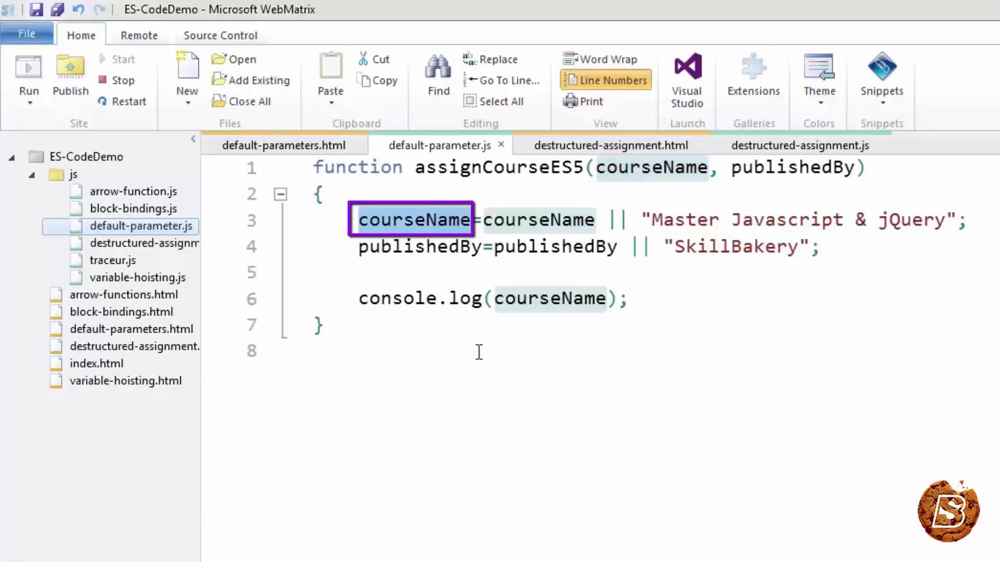
pyautogui.moveTo(731, 167); pyautogui.dragTo(856, 167)
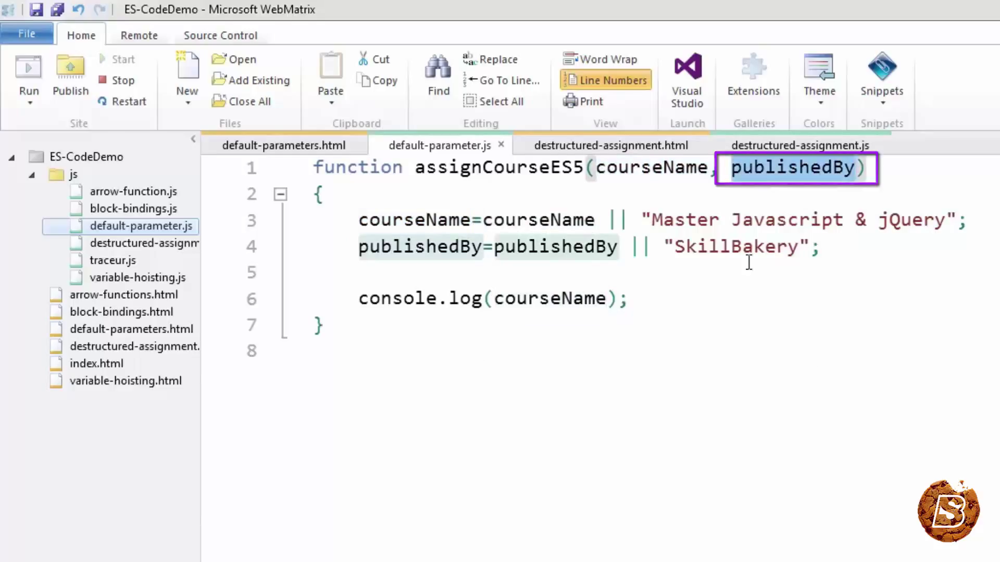
pyautogui.click(742, 248)
pyautogui.doubleClick(742, 249)
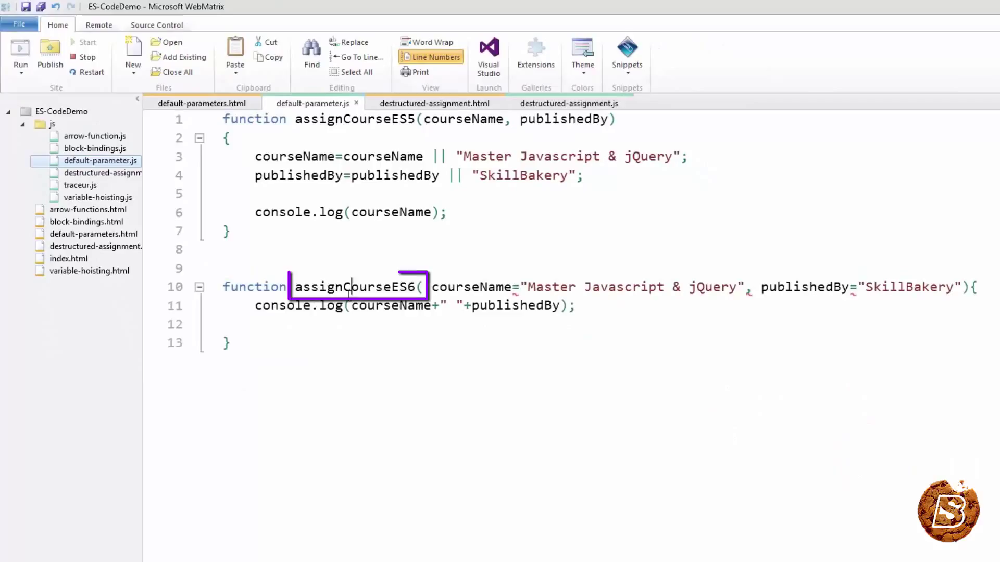
# Compare assignCourseES6's publishedBy default 'SkillBakery' with the || fallback on line 3.
pyautogui.doubleClick(351, 288)
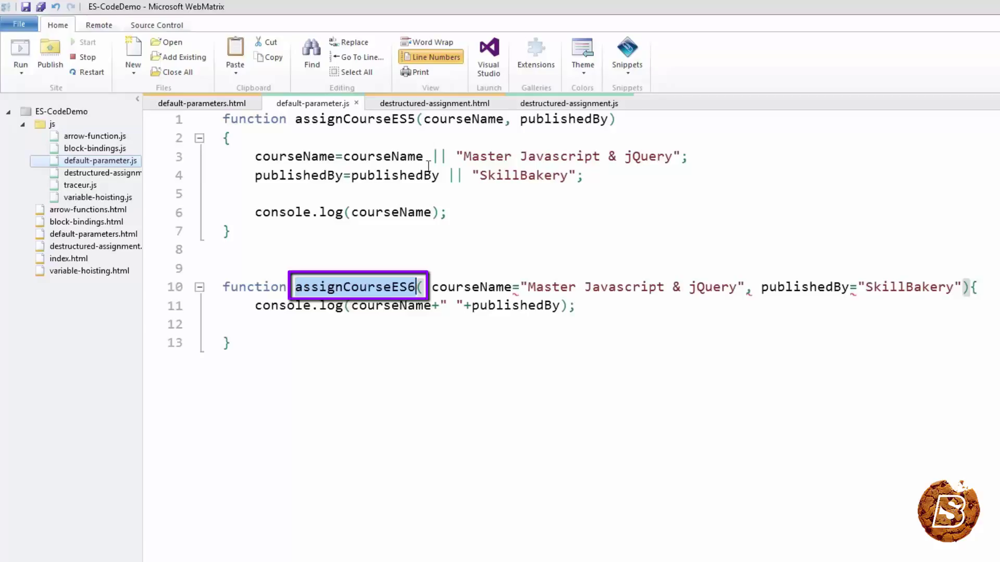
pyautogui.moveTo(432, 157); pyautogui.dragTo(447, 157)
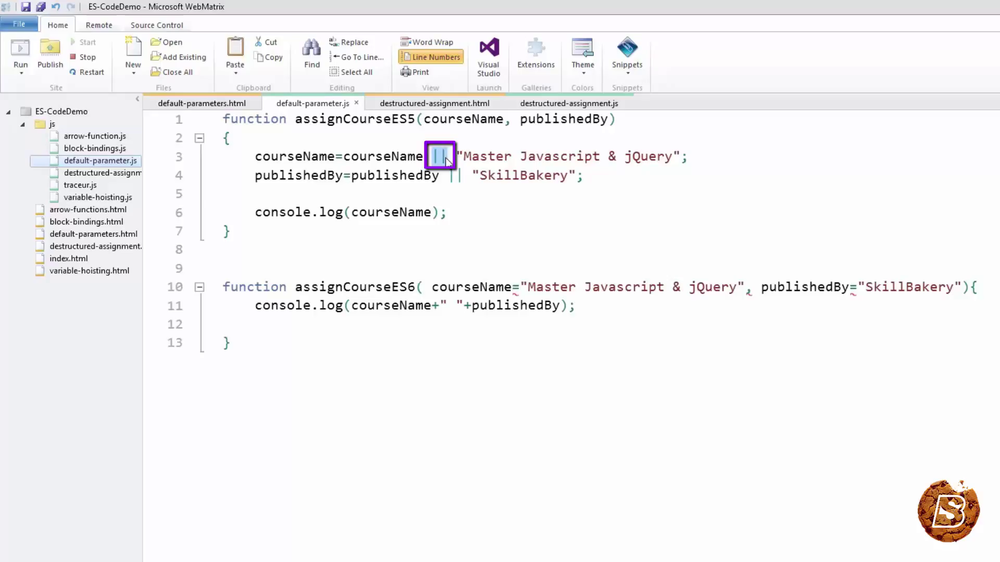
pyautogui.doubleClick(807, 286)
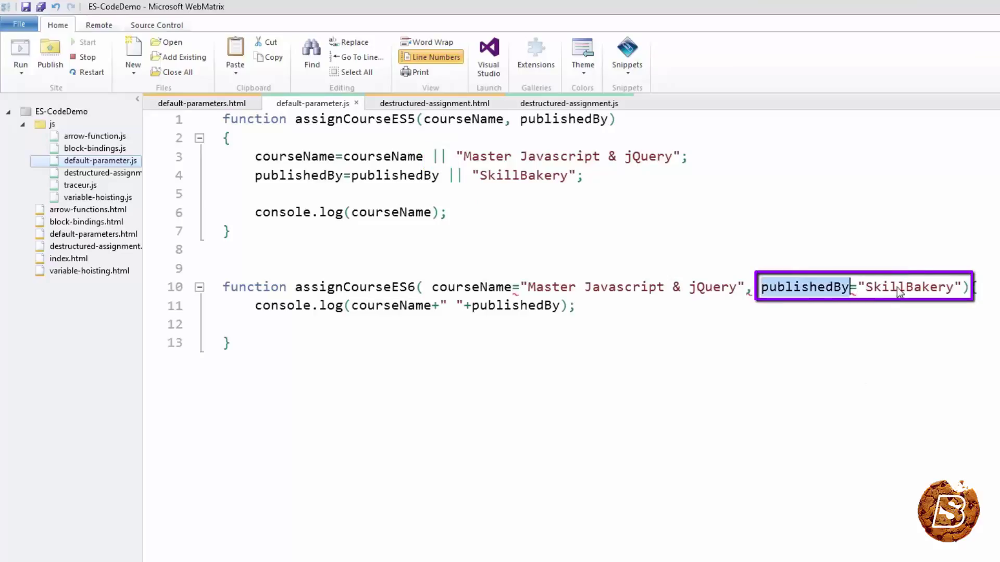
pyautogui.doubleClick(901, 288)
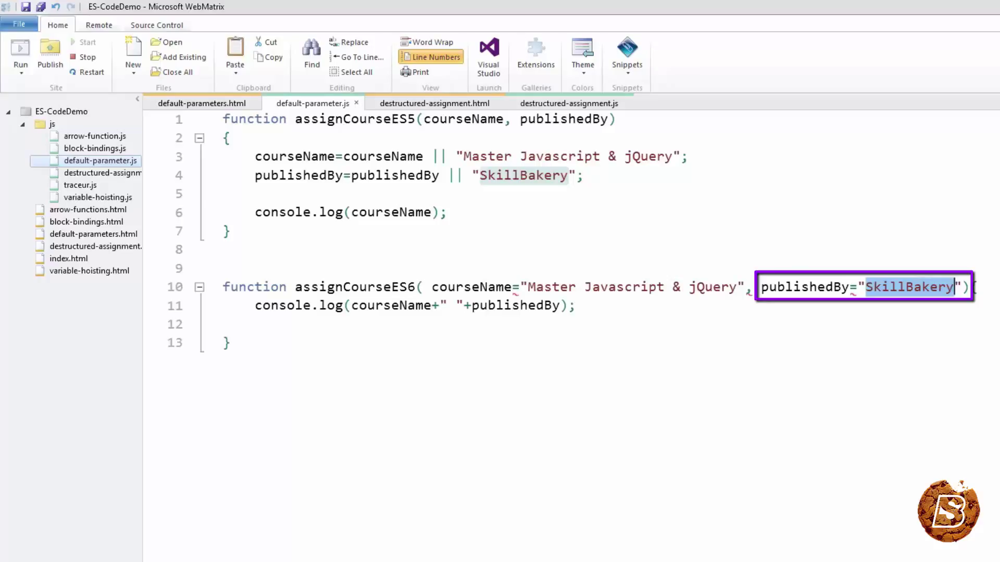
pyautogui.click(251, 351)
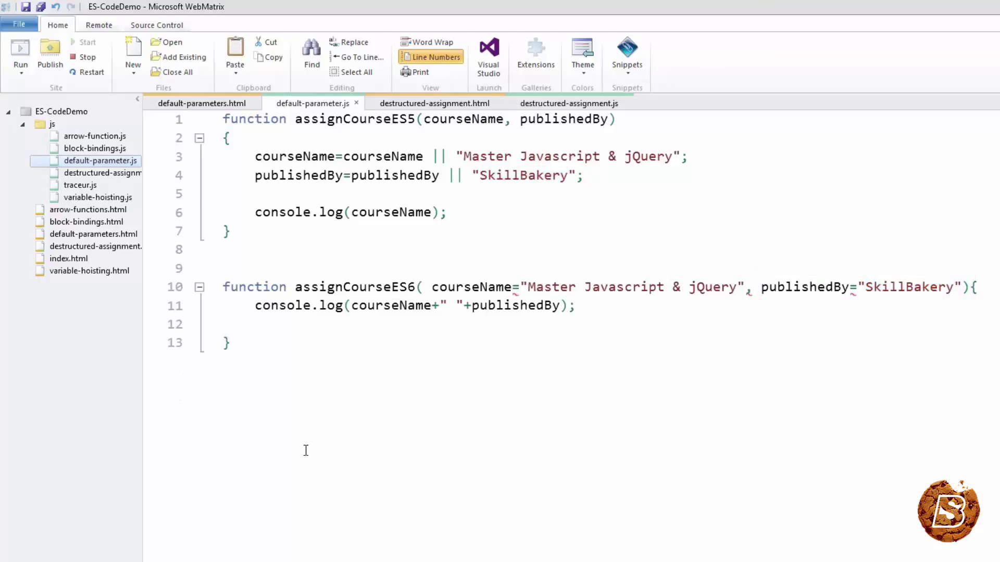
# Add a no-argument assignCourseES6() call below the function and save default-parameter.js.
pyautogui.press('Return')
pyautogui.press('Return')
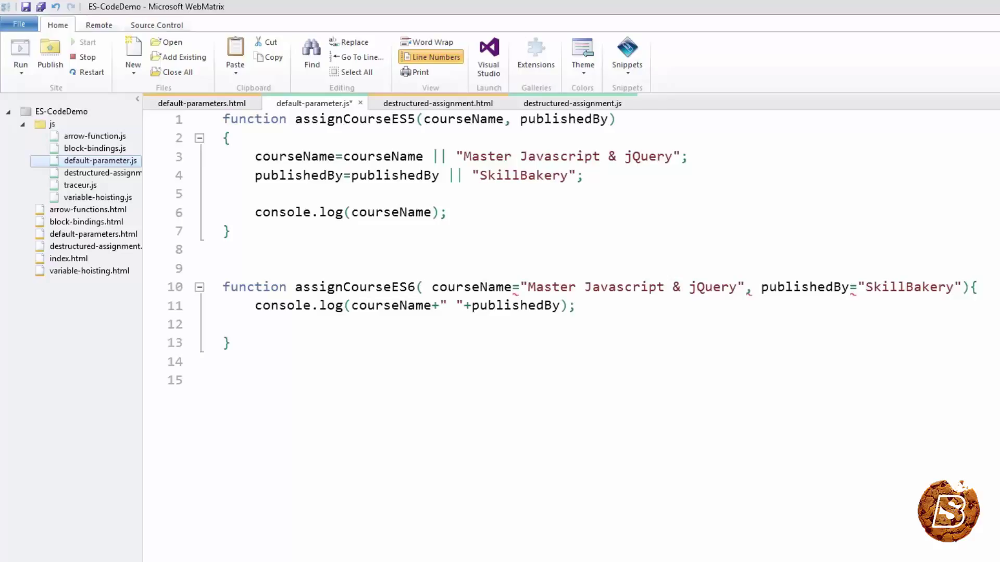
pyautogui.write('assignCourseES6();')
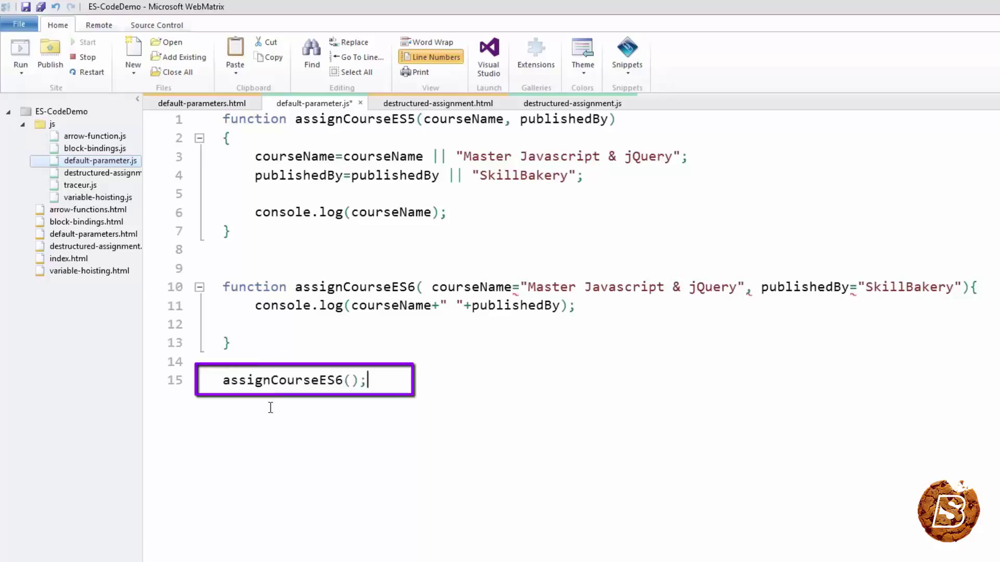
pyautogui.hotkey('ctrl', 's')
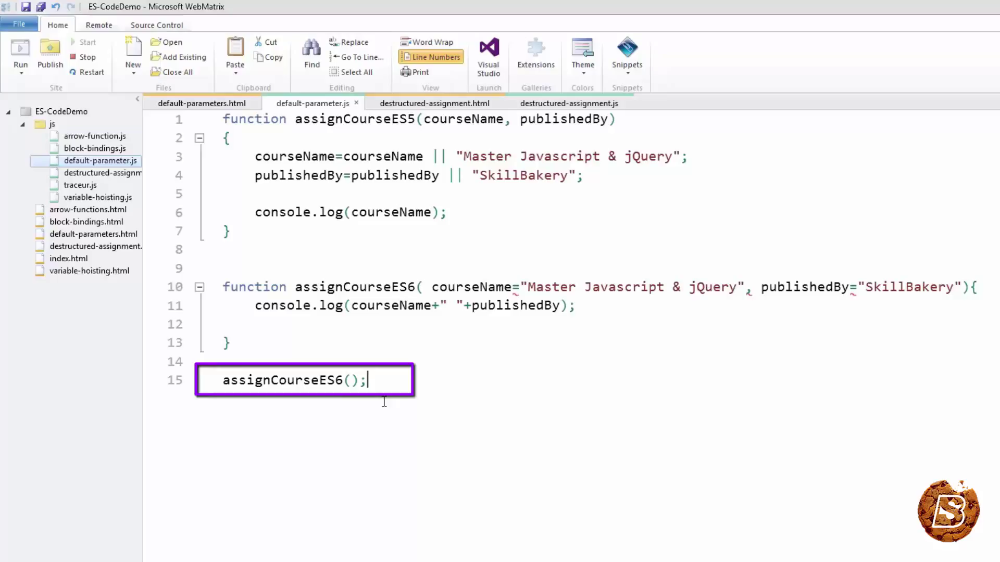
pyautogui.moveTo(279, 392); pyautogui.dragTo(12, 399)
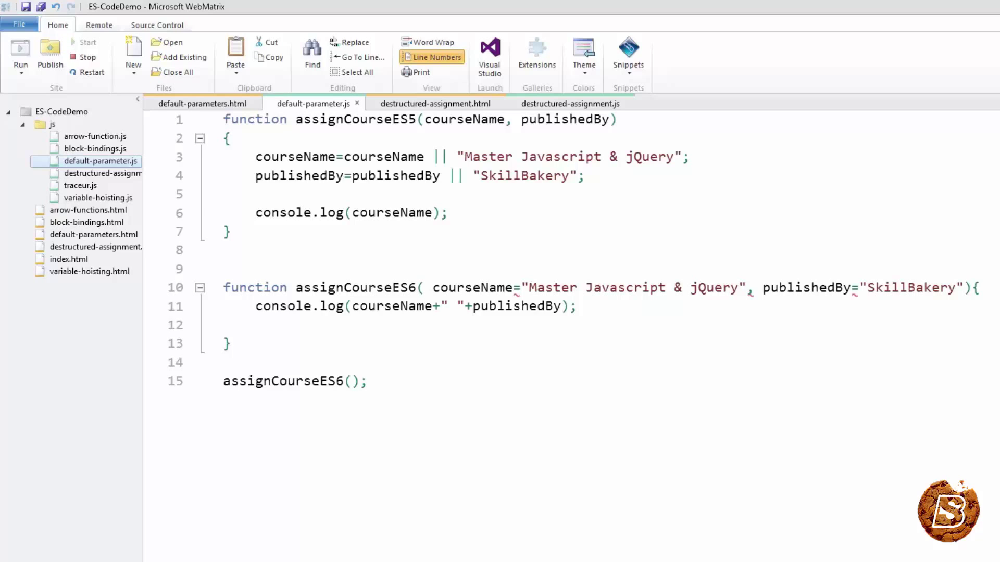
# Add assignCourseES6('Master ReactJS') and confirm the console shows 'Master ReactJS SkillBakery'.
pyautogui.press('Return')
pyautogui.write('assignCourseES6("Master ReactJS");')
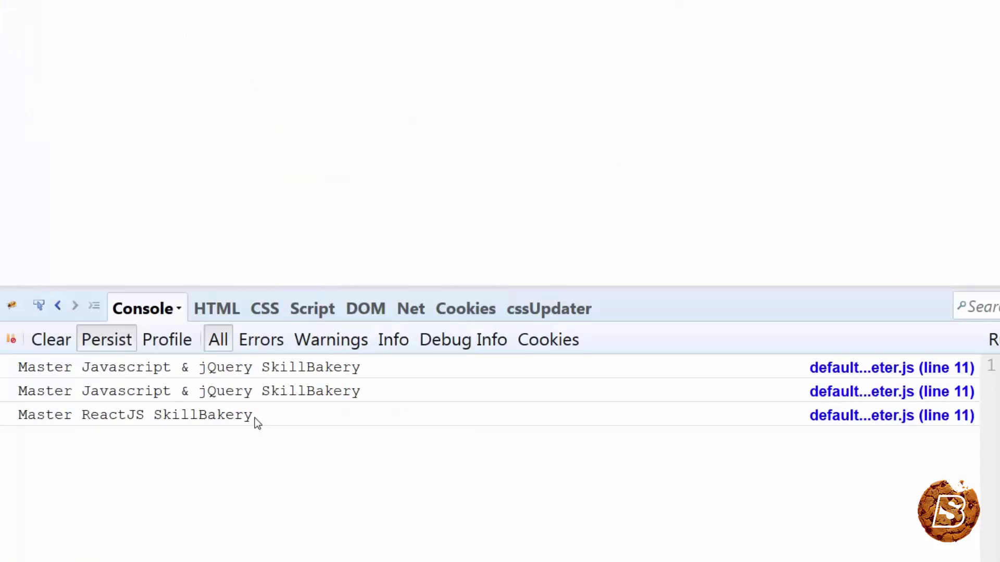
pyautogui.moveTo(255, 421); pyautogui.dragTo(3, 420)
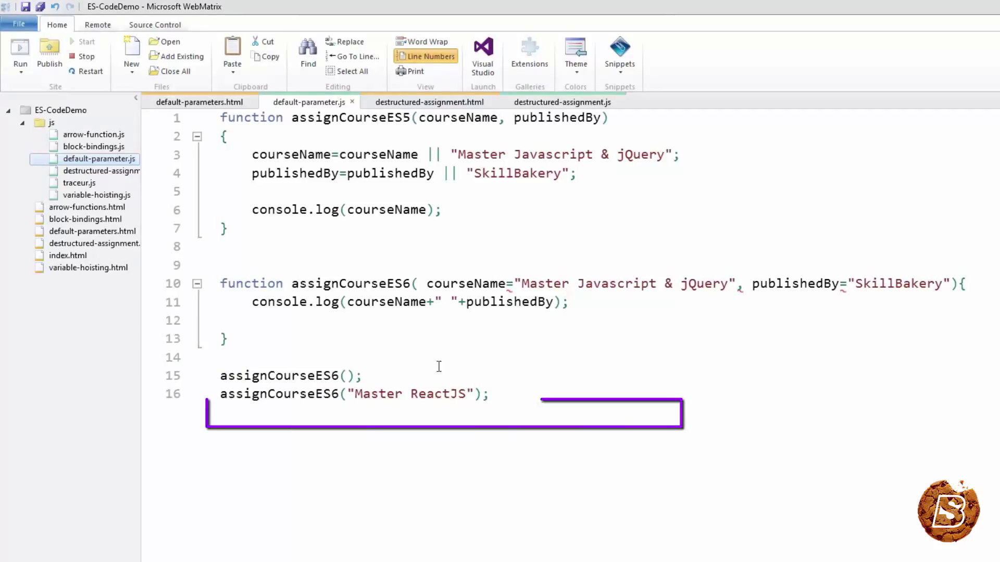
# Add assignCourseES6('Master ReactJS','SkillBakery.com') and confirm its 'Master ReactJS SkillBakery.com' console line.
pyautogui.press('Return')
pyautogui.write('assignCourseES6("Master ReactJS","SkillBakery.com");')
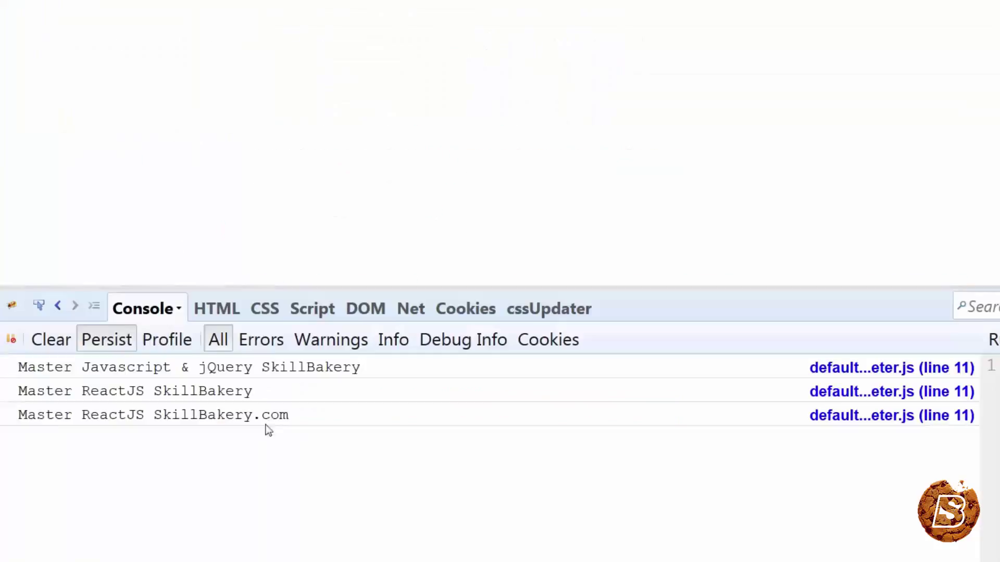
pyautogui.moveTo(294, 417); pyautogui.dragTo(2, 420)
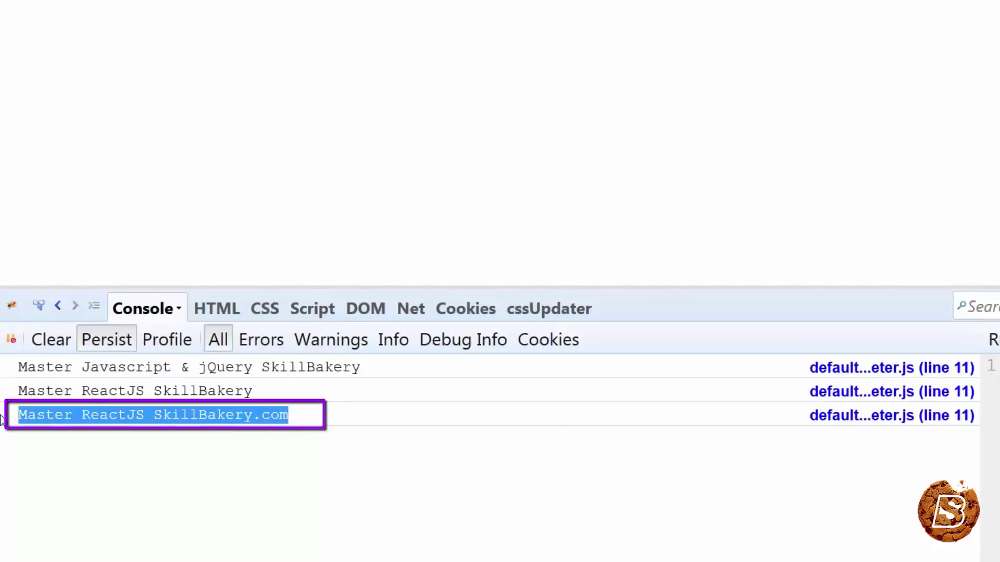